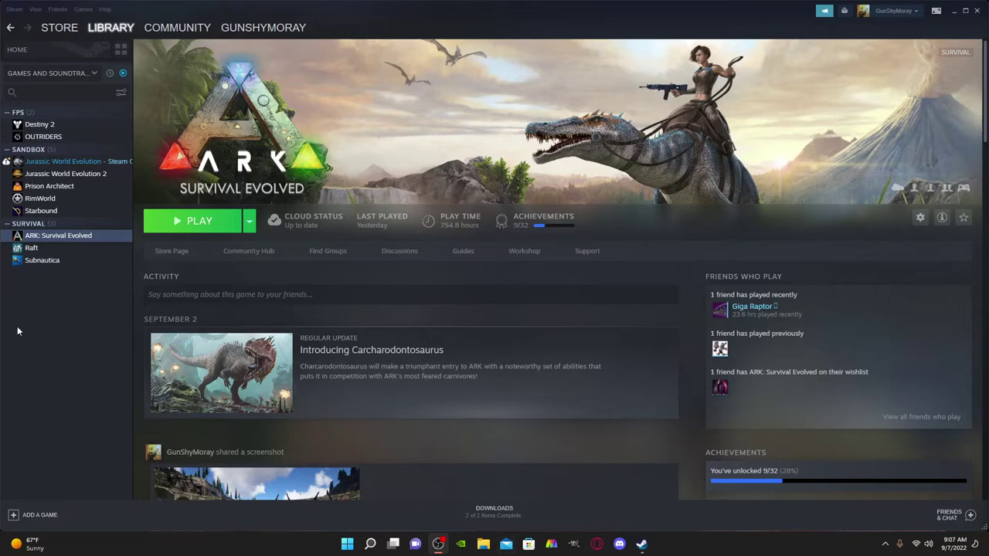
- Browse the local game files of ARK: Survival Evolved via its Manage menu
{"action": "right_click", "coordinate": [63, 248]}
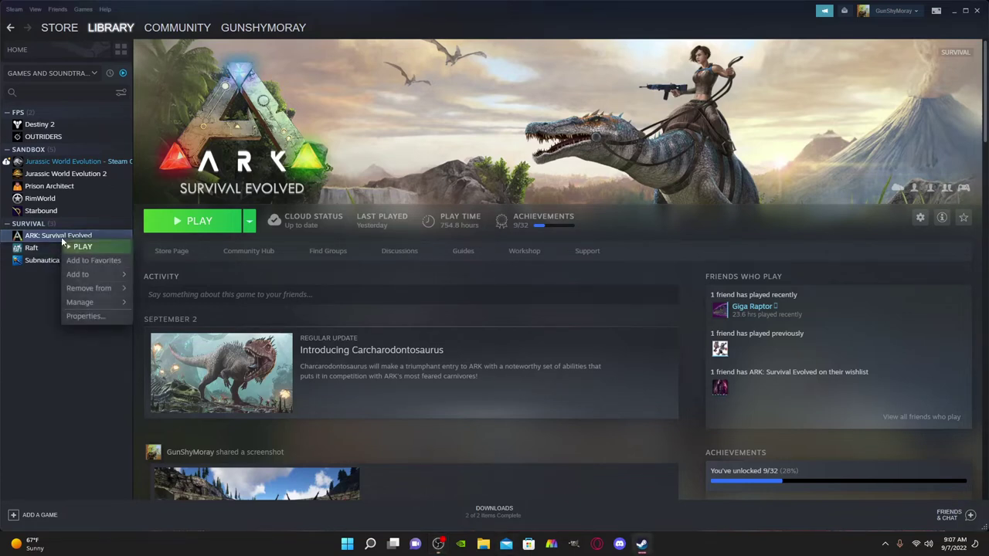
{"action": "mouse_move", "coordinate": [80, 302]}
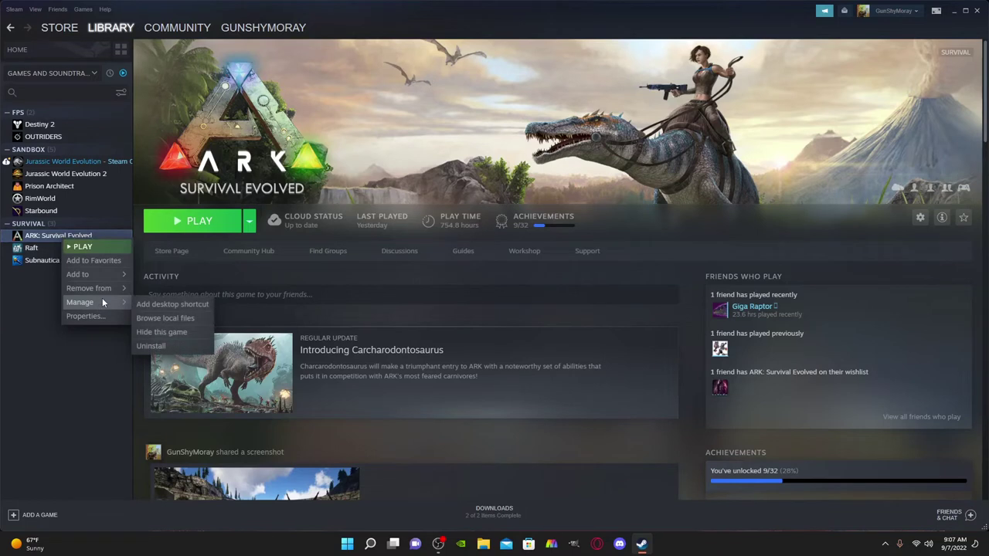
{"action": "left_click", "coordinate": [166, 320]}
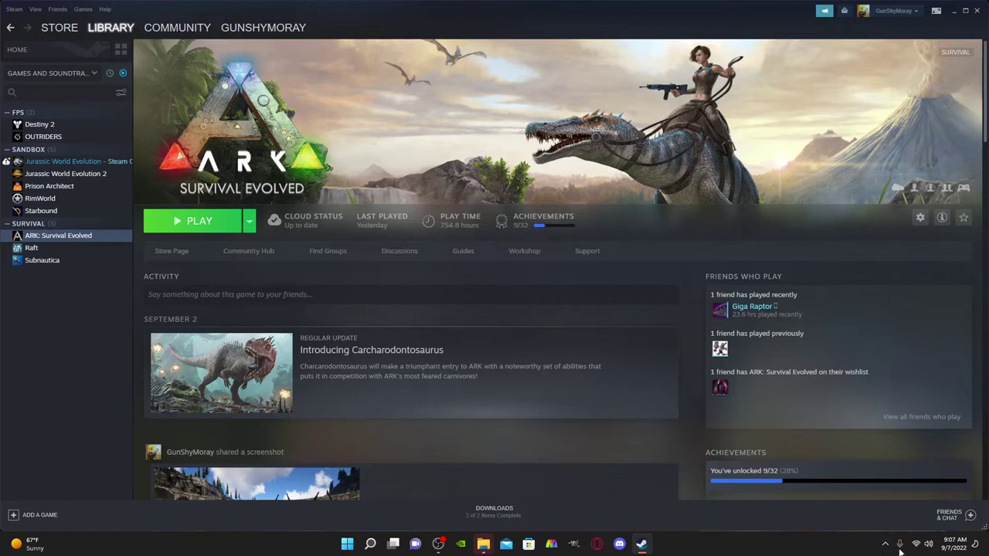
- Open ShooterGame\Saved\Config\WindowsNoEditor\GameUserSettings.ini in Notepad
{"action": "left_click", "coordinate": [484, 546]}
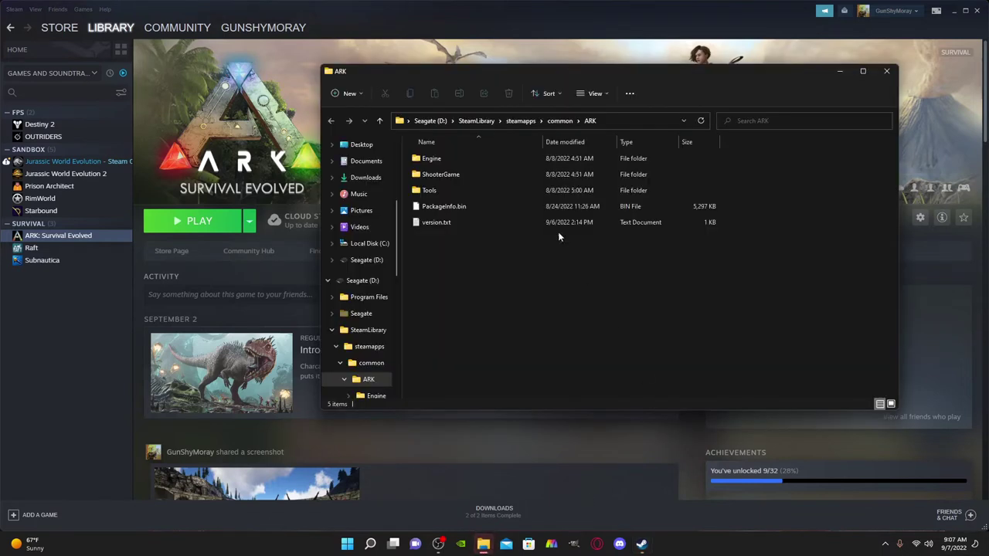
{"action": "double_click", "coordinate": [495, 174]}
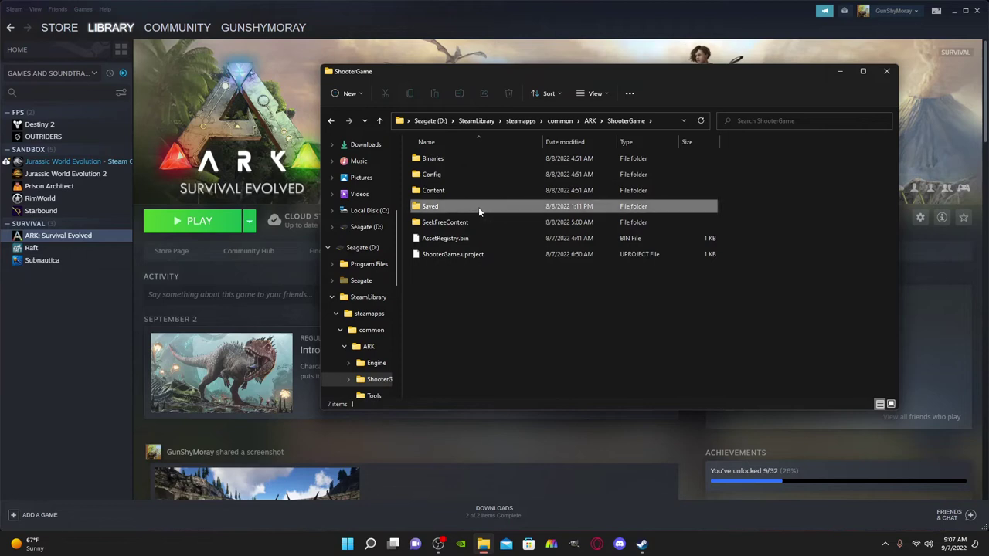
{"action": "double_click", "coordinate": [478, 207]}
{"action": "double_click", "coordinate": [454, 157]}
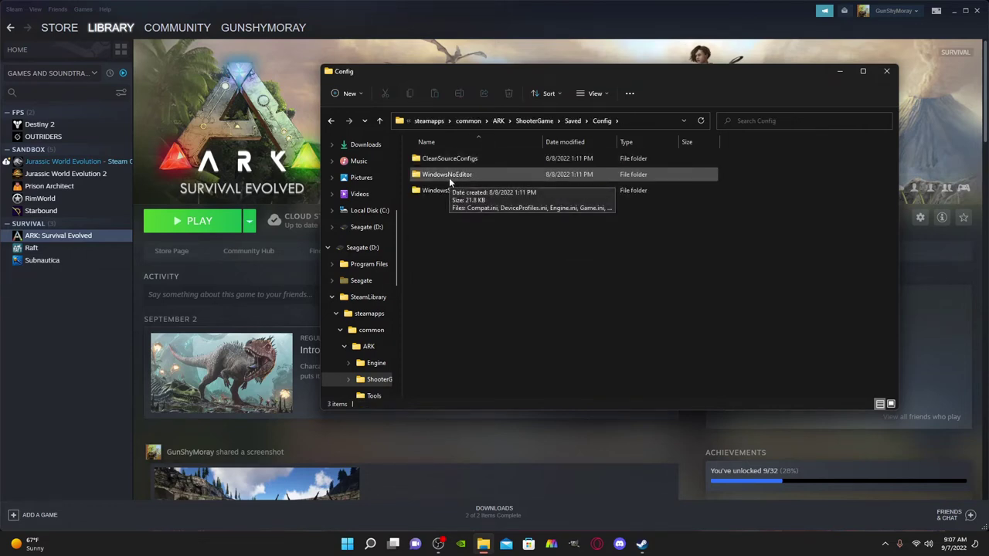
{"action": "left_click", "coordinate": [449, 178]}
{"action": "double_click", "coordinate": [449, 177]}
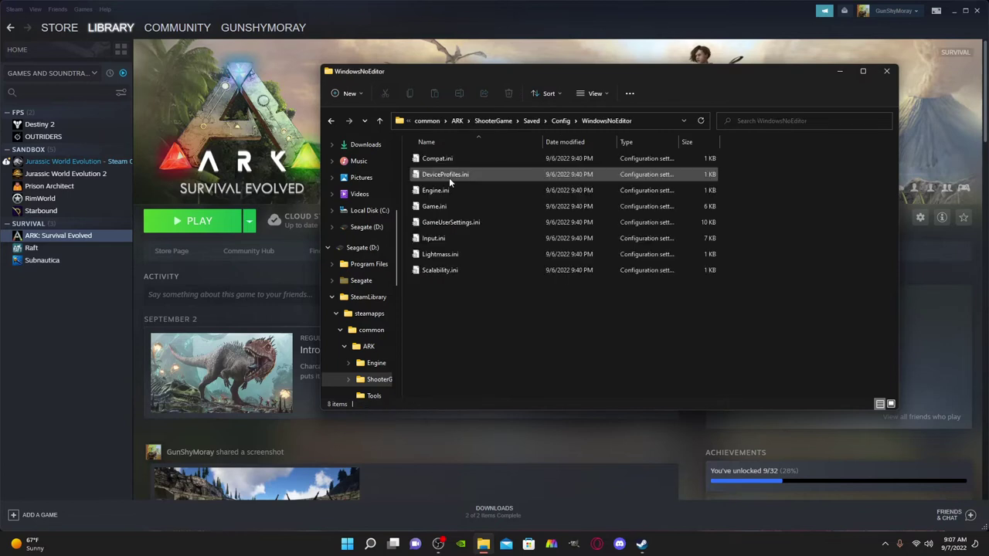
{"action": "double_click", "coordinate": [475, 224]}
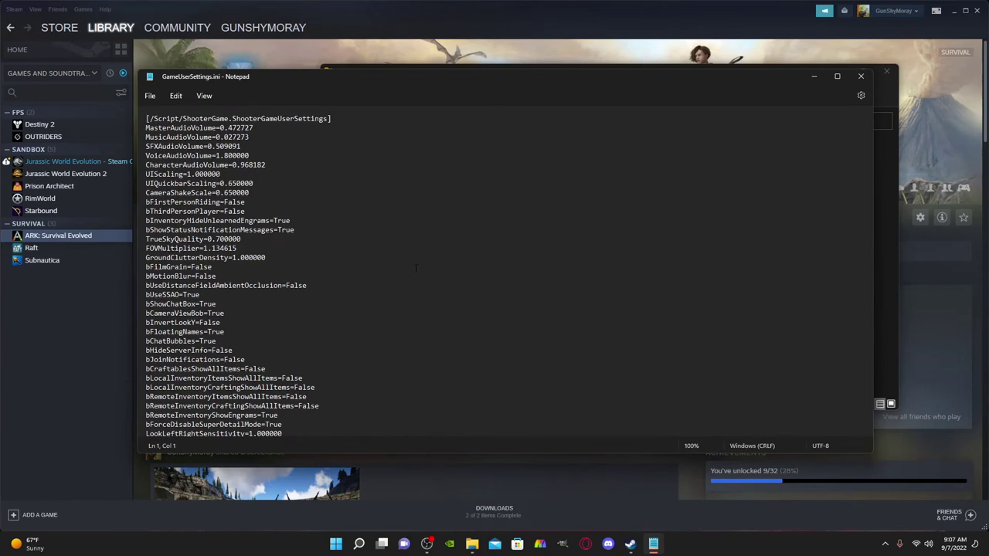
- Search the file for 'duff' and dismiss the not-found message
{"action": "scroll", "coordinate": [448, 425], "scroll_direction": "down", "scroll_amount": 2}
{"action": "scroll", "coordinate": [420, 406], "scroll_direction": "up", "scroll_amount": 2}
{"action": "key", "text": "ctrl+f"}
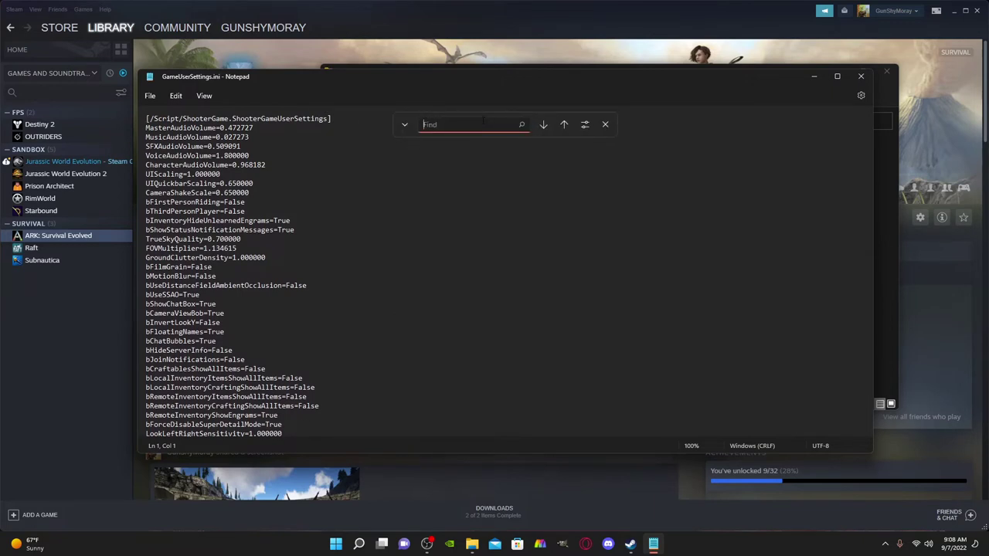
{"action": "type", "text": "duff"}
{"action": "key", "text": "Return"}
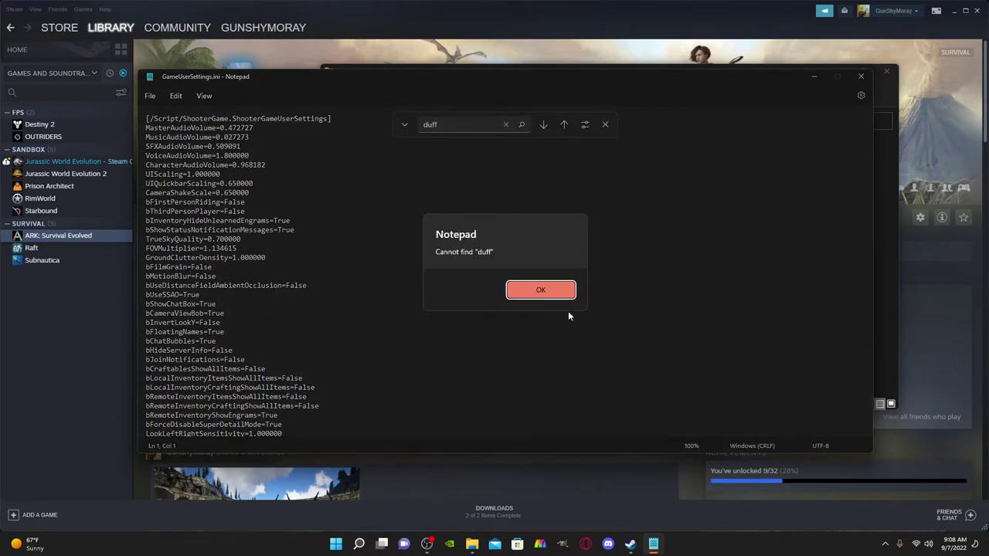
{"action": "left_click", "coordinate": [564, 291]}
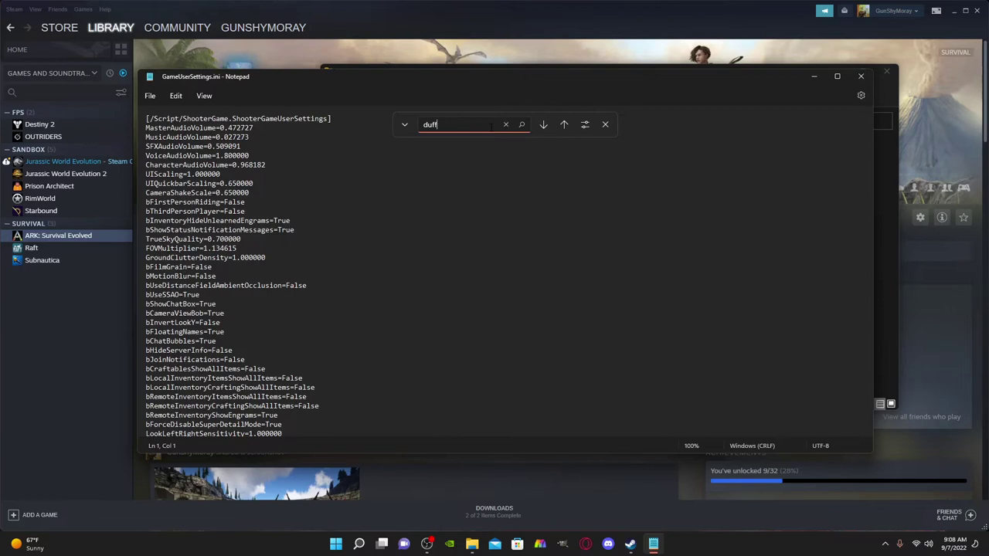
- Find 'server' (bHideServerInfo), scroll through the session settings, then clear the search term
{"action": "key", "text": "BackSpace"}
{"action": "key", "text": "BackSpace"}
{"action": "key", "text": "BackSpace"}
{"action": "key", "text": "BackSpace"}
{"action": "type", "text": "s"}
{"action": "type", "text": "erver"}
{"action": "key", "text": "Return"}
{"action": "scroll", "coordinate": [269, 353], "scroll_direction": "down", "scroll_amount": 2}
{"action": "scroll", "coordinate": [268, 353], "scroll_direction": "down", "scroll_amount": 5}
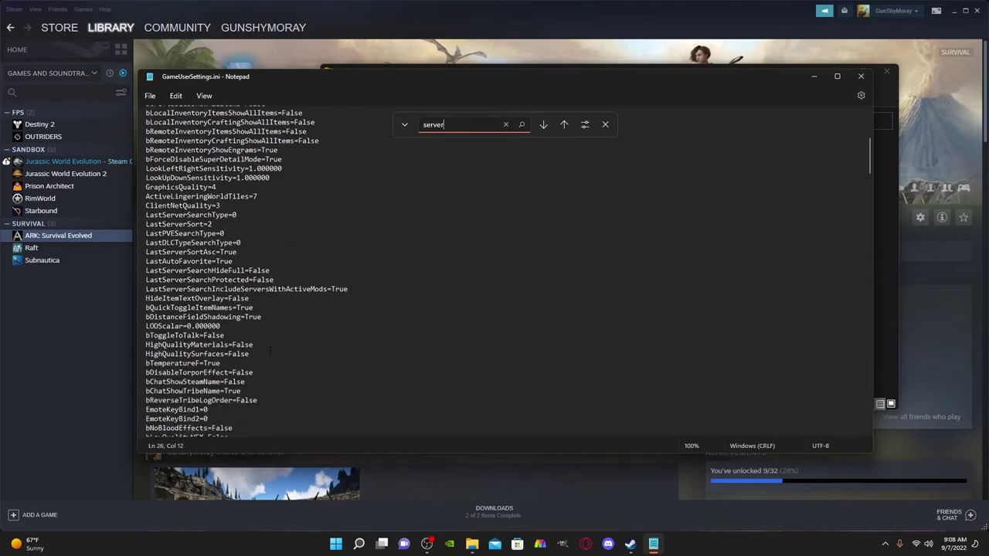
{"action": "scroll", "coordinate": [269, 355], "scroll_direction": "down", "scroll_amount": 5}
{"action": "scroll", "coordinate": [270, 358], "scroll_direction": "down", "scroll_amount": 5}
{"action": "scroll", "coordinate": [271, 358], "scroll_direction": "down", "scroll_amount": 5}
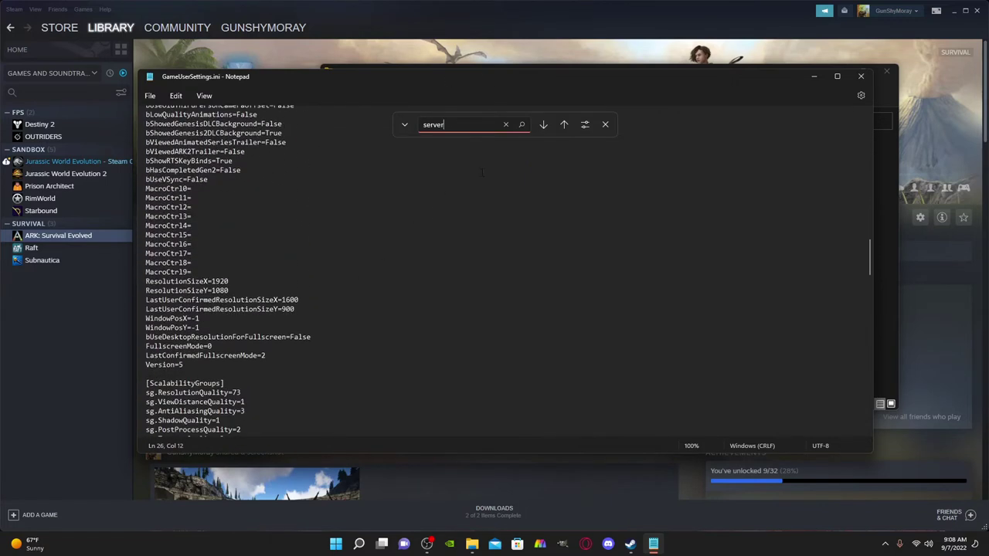
{"action": "left_click", "coordinate": [504, 124]}
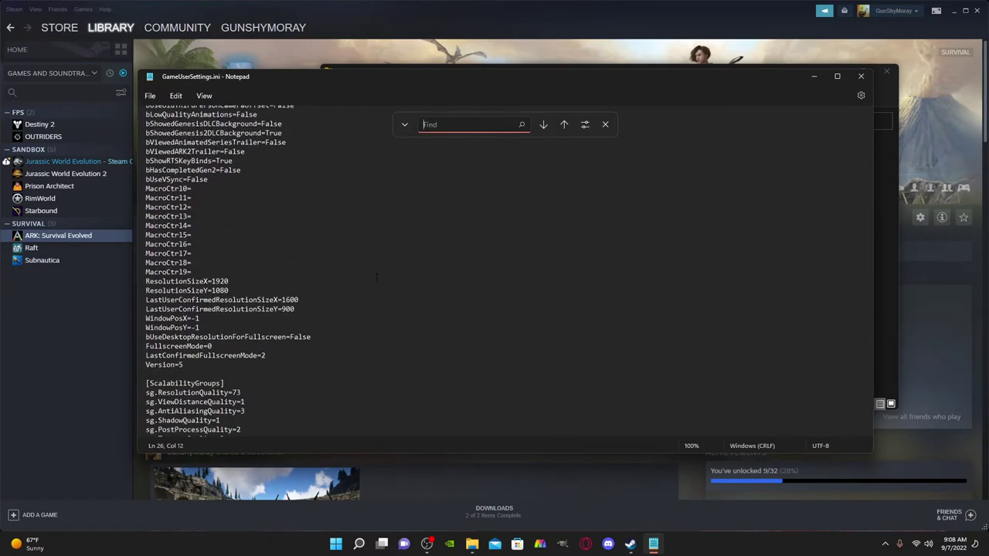
- Close the Notepad Find bar
{"action": "left_click", "coordinate": [404, 126]}
{"action": "scroll", "coordinate": [564, 321], "scroll_direction": "down", "scroll_amount": 5}
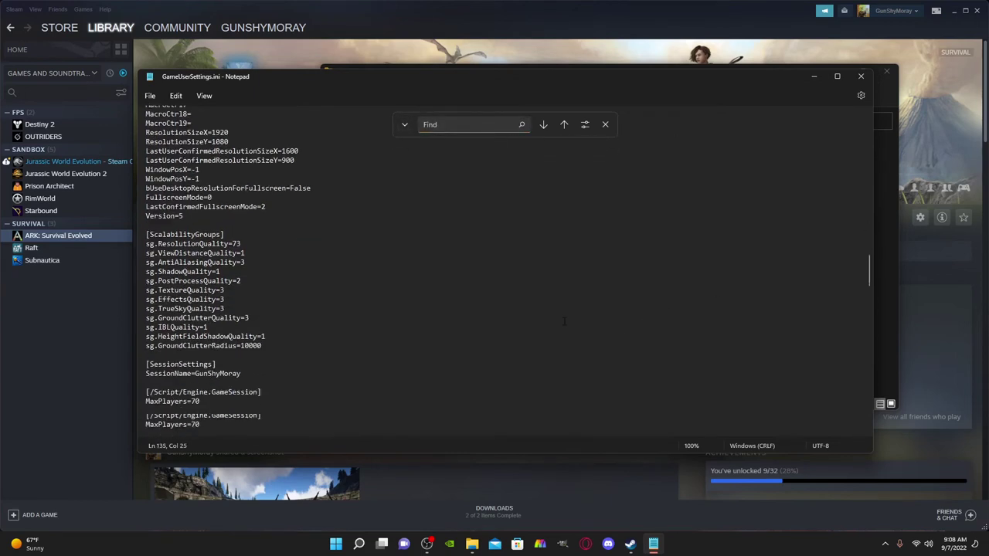
{"action": "scroll", "coordinate": [564, 322], "scroll_direction": "down", "scroll_amount": 5}
{"action": "scroll", "coordinate": [553, 316], "scroll_direction": "down", "scroll_amount": 5}
{"action": "scroll", "coordinate": [532, 309], "scroll_direction": "down", "scroll_amount": 5}
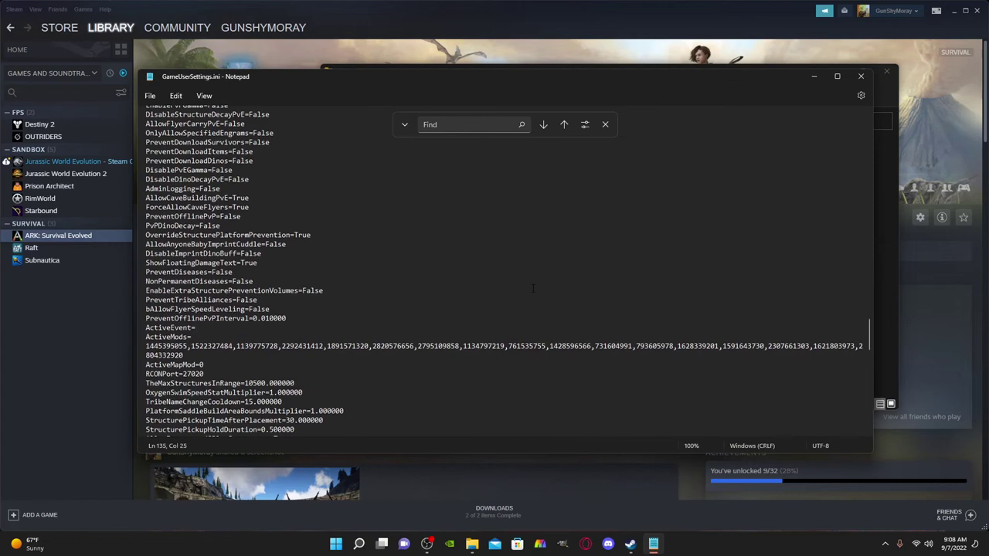
{"action": "key", "text": "ctrl+f"}
{"action": "left_click", "coordinate": [605, 125]}
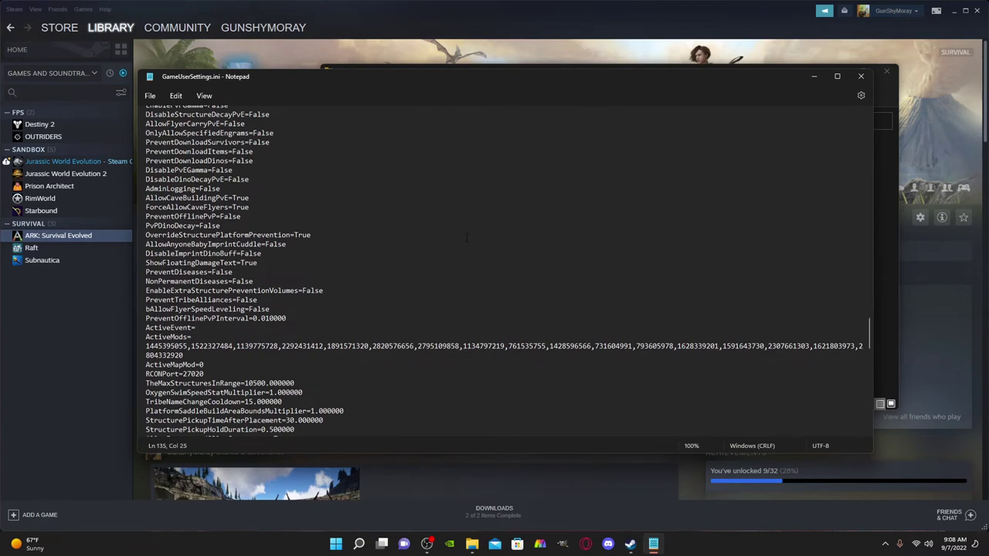
- Scroll to the server settings block showing DifficultyOffset and XPMultiplier=2
{"action": "scroll", "coordinate": [451, 277], "scroll_direction": "down", "scroll_amount": 4}
{"action": "scroll", "coordinate": [456, 294], "scroll_direction": "up", "scroll_amount": 1}
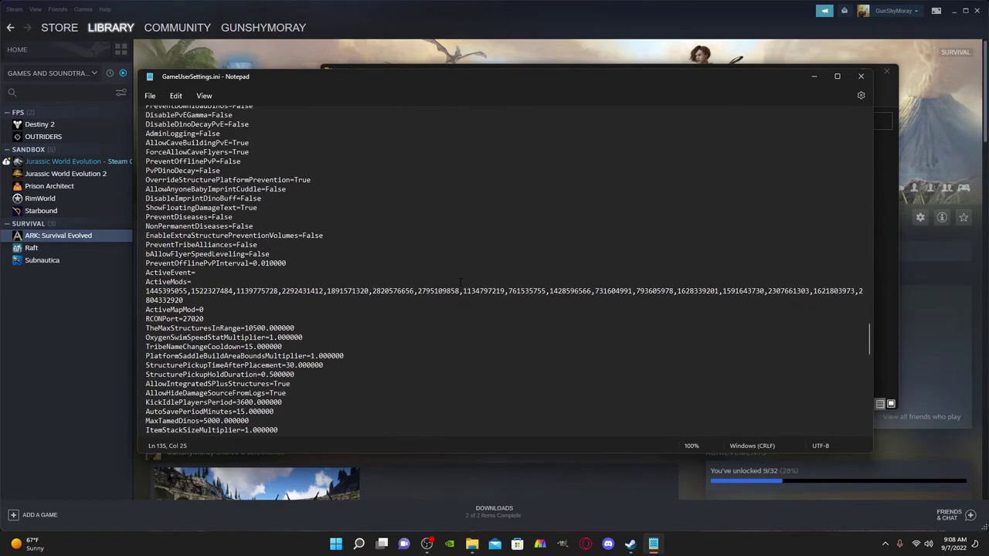
{"action": "scroll", "coordinate": [433, 291], "scroll_direction": "up", "scroll_amount": 15}
{"action": "scroll", "coordinate": [402, 287], "scroll_direction": "up", "scroll_amount": 4}
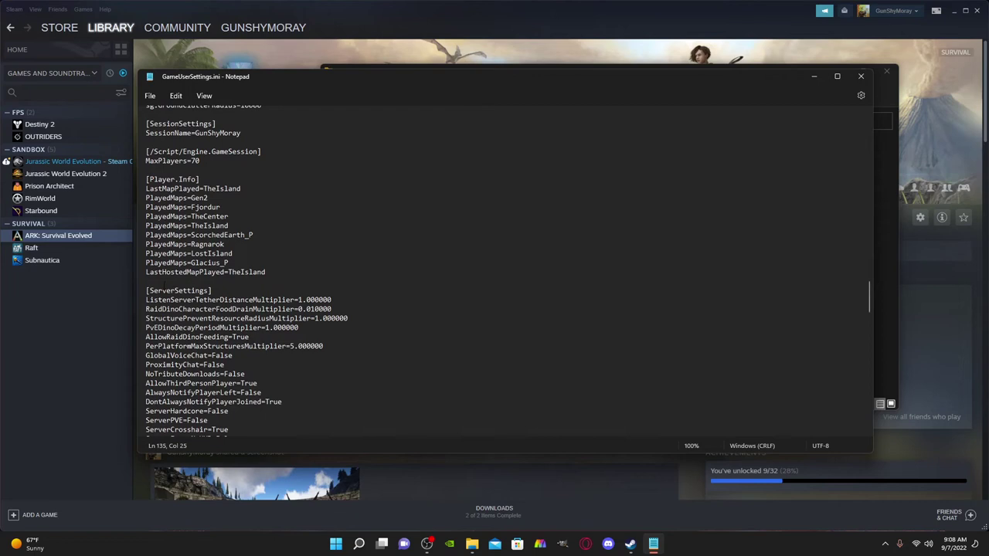
{"action": "scroll", "coordinate": [507, 271], "scroll_direction": "down", "scroll_amount": 1}
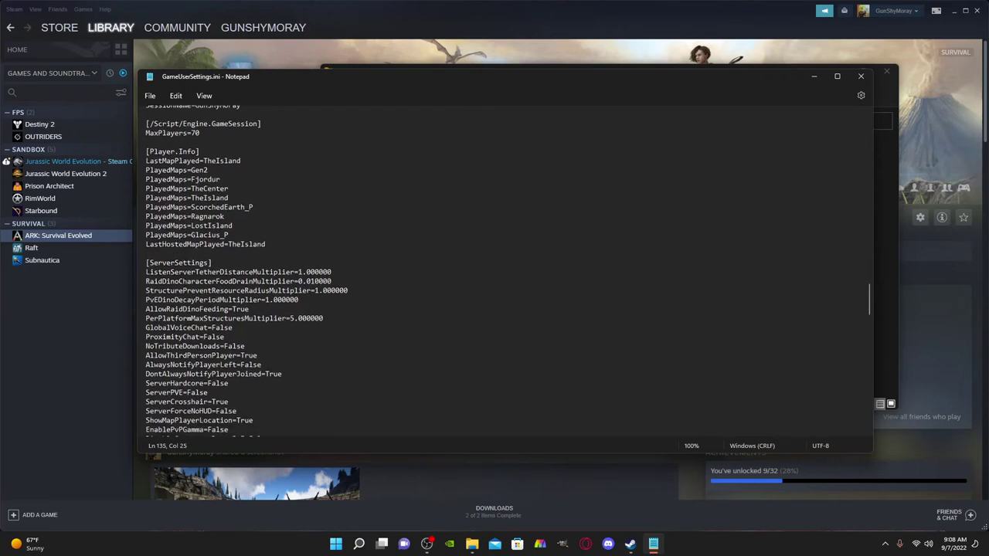
{"action": "scroll", "coordinate": [184, 279], "scroll_direction": "down", "scroll_amount": 4}
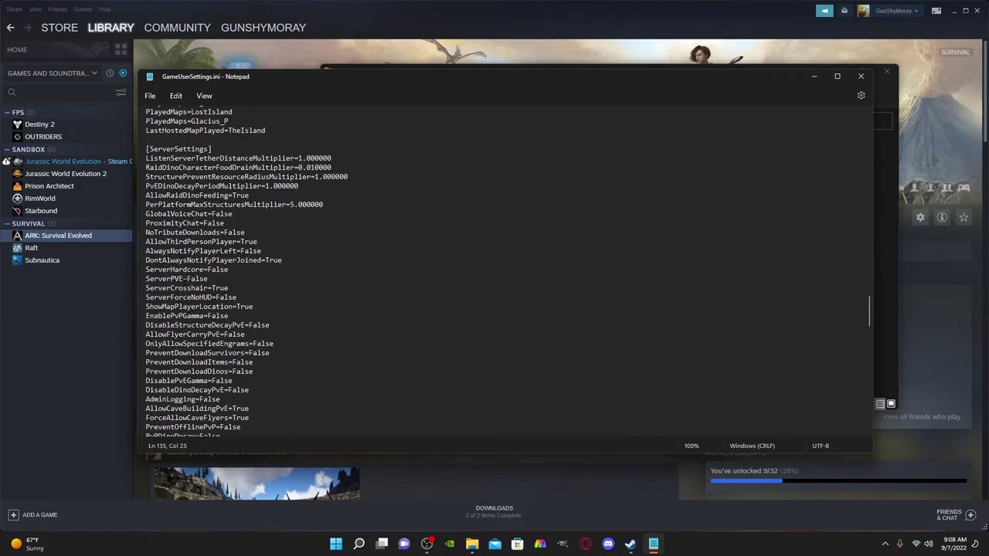
{"action": "scroll", "coordinate": [183, 280], "scroll_direction": "down", "scroll_amount": 5}
{"action": "scroll", "coordinate": [184, 280], "scroll_direction": "down", "scroll_amount": 4}
{"action": "scroll", "coordinate": [184, 280], "scroll_direction": "down", "scroll_amount": 2}
{"action": "scroll", "coordinate": [184, 279], "scroll_direction": "up", "scroll_amount": 2}
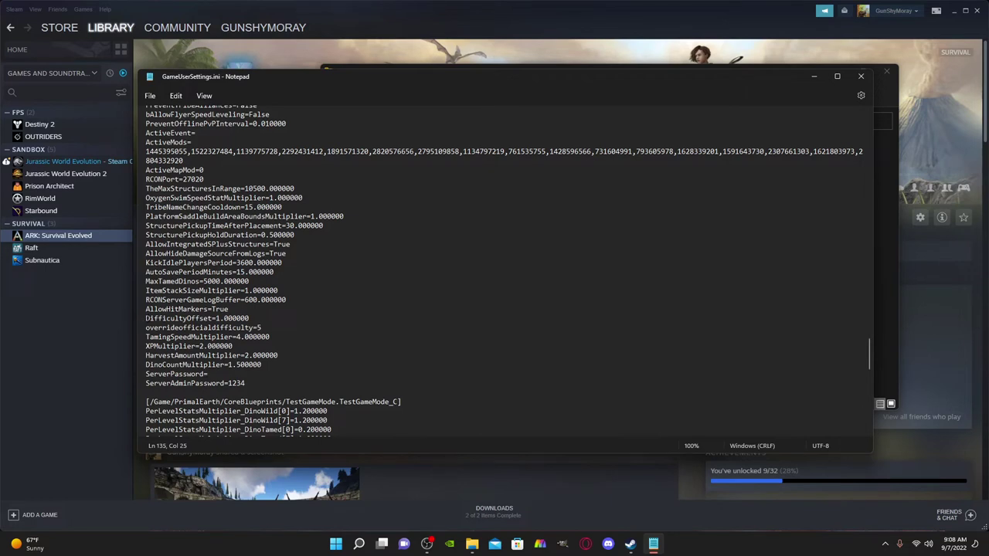
{"action": "left_click_drag", "start_coordinate": [146, 318], "coordinate": [249, 319]}
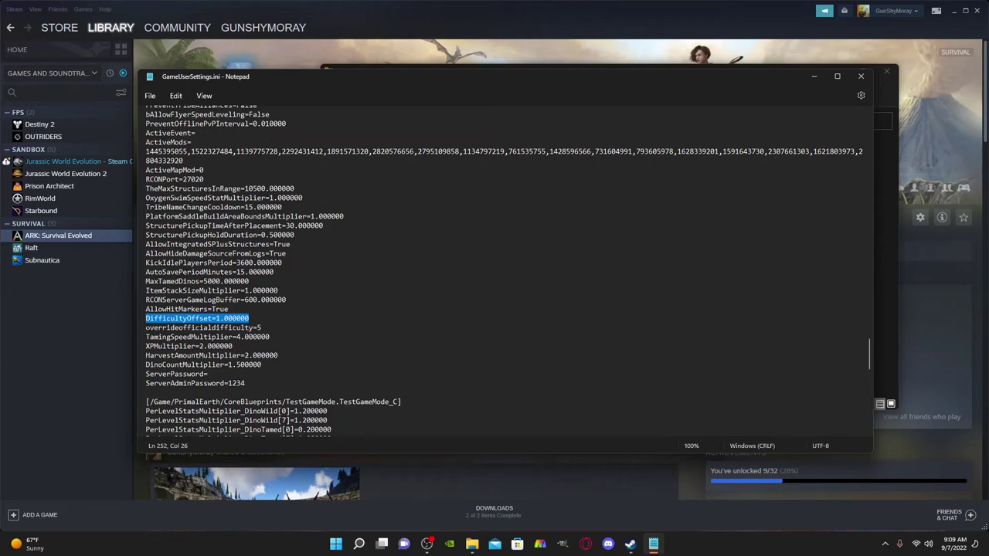
{"action": "left_click_drag", "start_coordinate": [145, 328], "coordinate": [179, 328]}
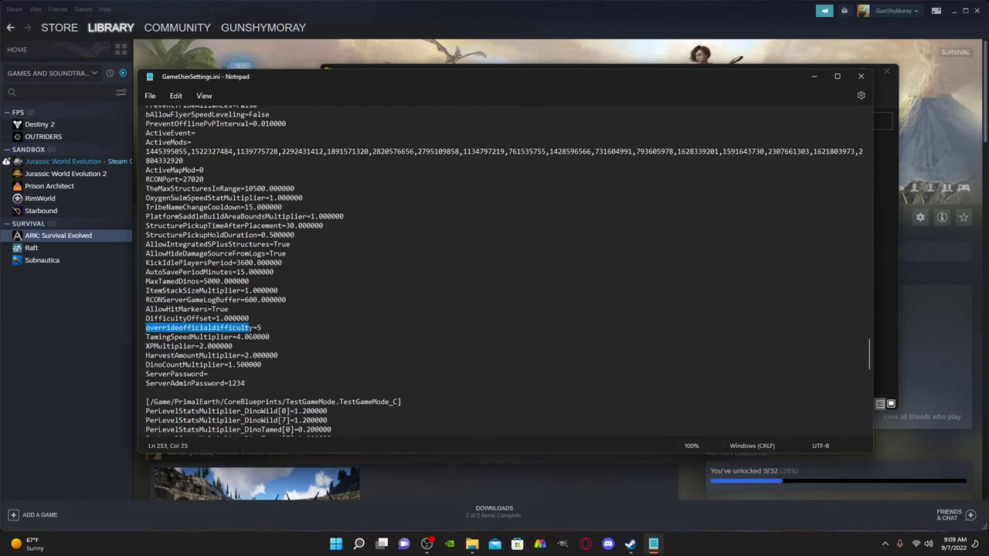
{"action": "mouse_move", "coordinate": [178, 328]}
{"action": "left_mouse_down"}
{"action": "mouse_move", "coordinate": [261, 338]}
{"action": "mouse_move", "coordinate": [272, 327]}
{"action": "left_mouse_up"}
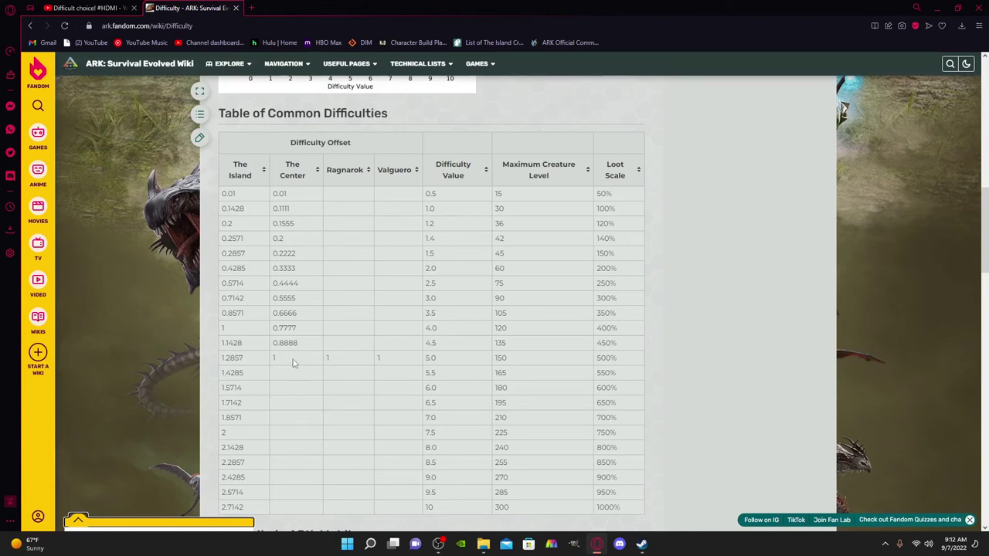
- Scroll the wiki's Table of Common Difficulties to show difficulty 5.0 with max level 150
{"action": "scroll", "coordinate": [367, 372], "scroll_direction": "down", "scroll_amount": 2}
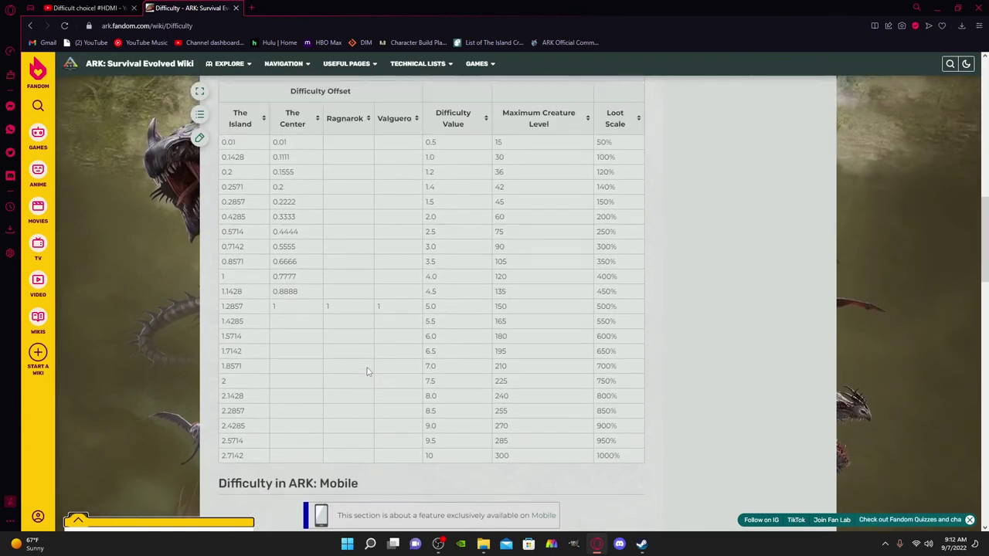
{"action": "scroll", "coordinate": [367, 371], "scroll_direction": "up", "scroll_amount": 2}
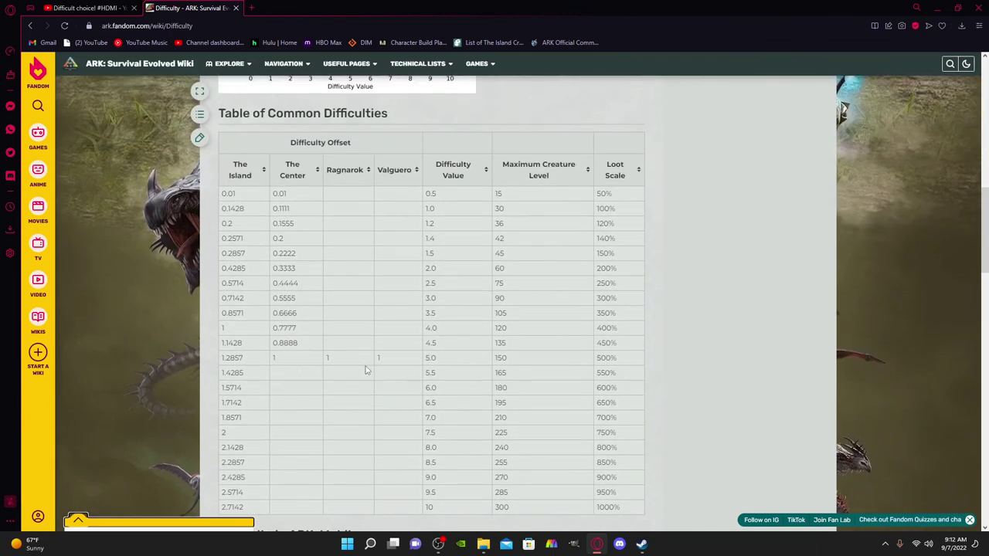